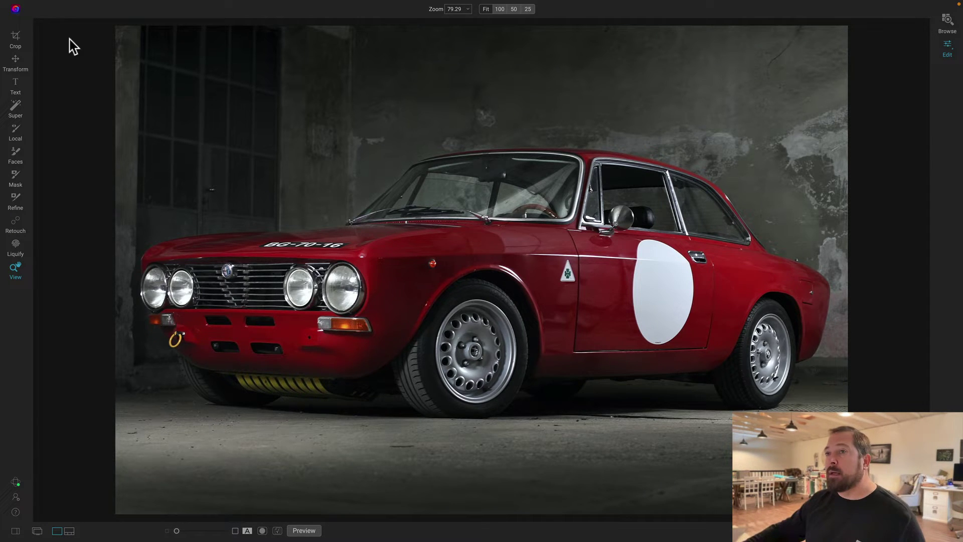
# Crop the red car photo to a 4x5 (8x10) ratio and shift the car leftward in the frame.
pyautogui.click(13, 36)
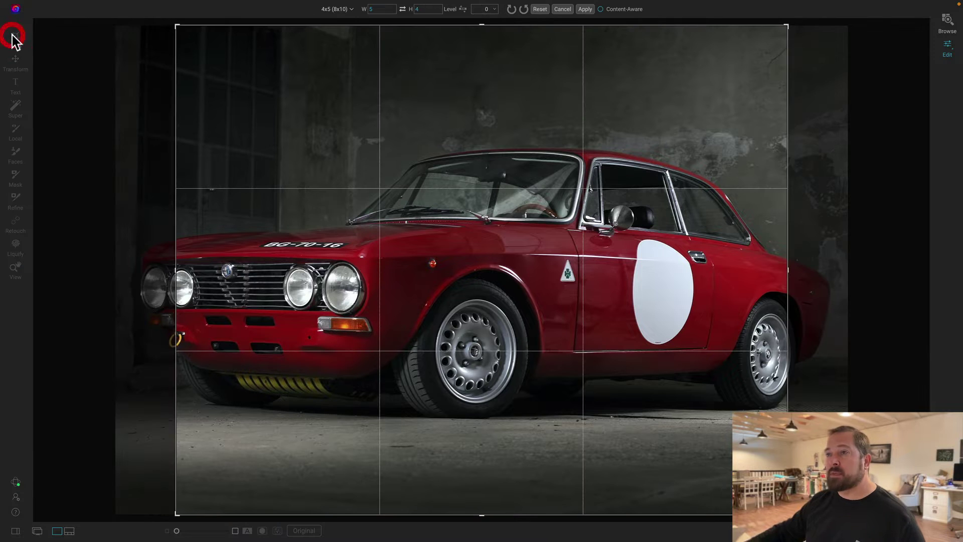
pyautogui.click(334, 9)
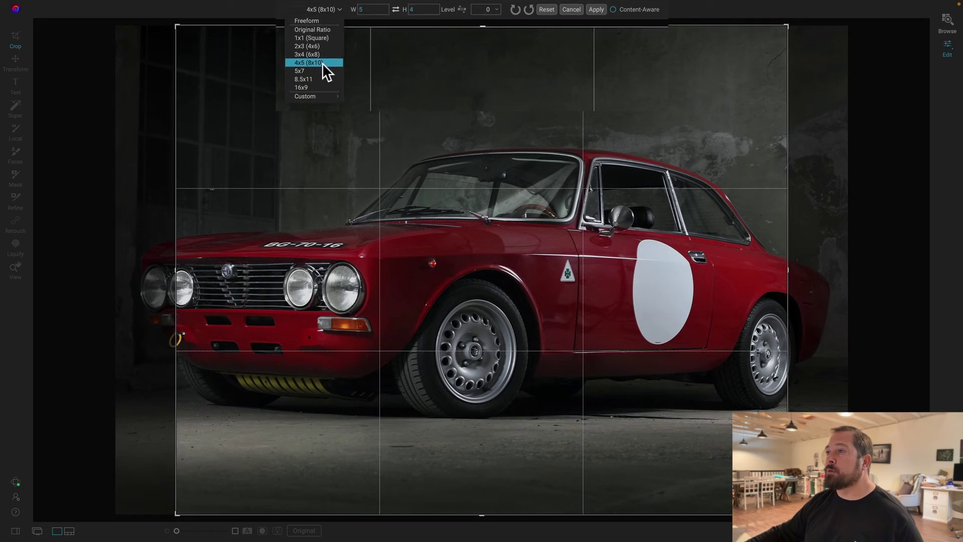
pyautogui.click(332, 61)
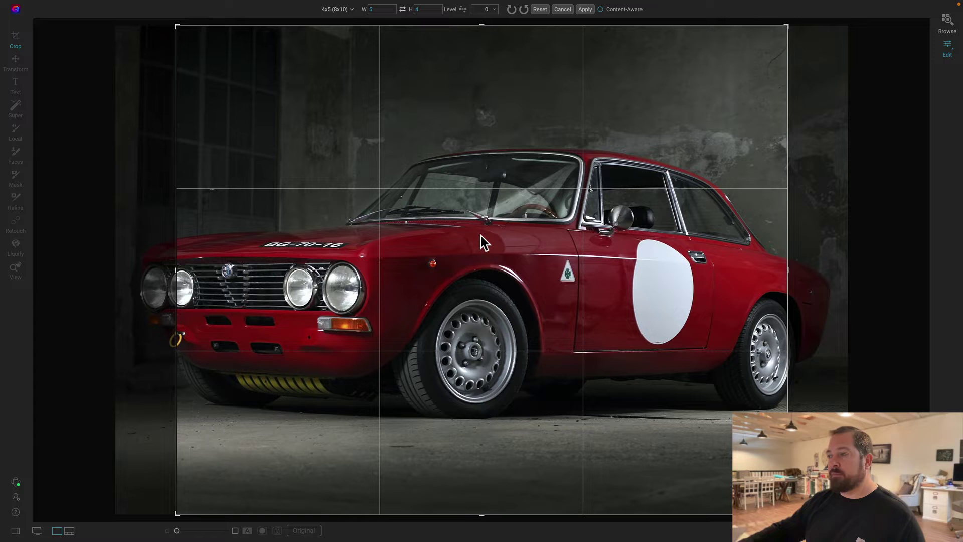
pyautogui.moveTo(480, 236); pyautogui.dragTo(499, 242)
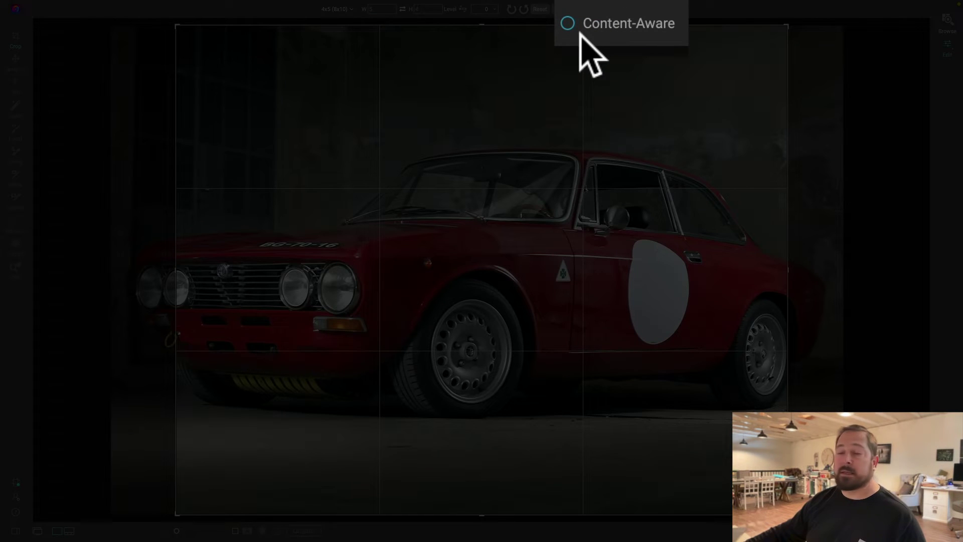
# Turn on Content-Aware and stretch the car crop's top edge well above the photo.
pyautogui.click(600, 9)
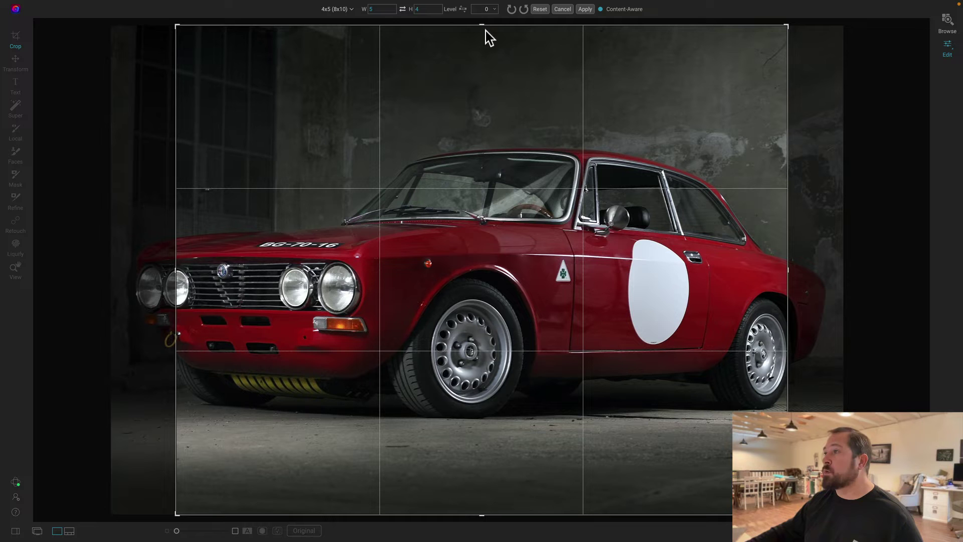
pyautogui.moveTo(481, 26); pyautogui.dragTo(490, 8)
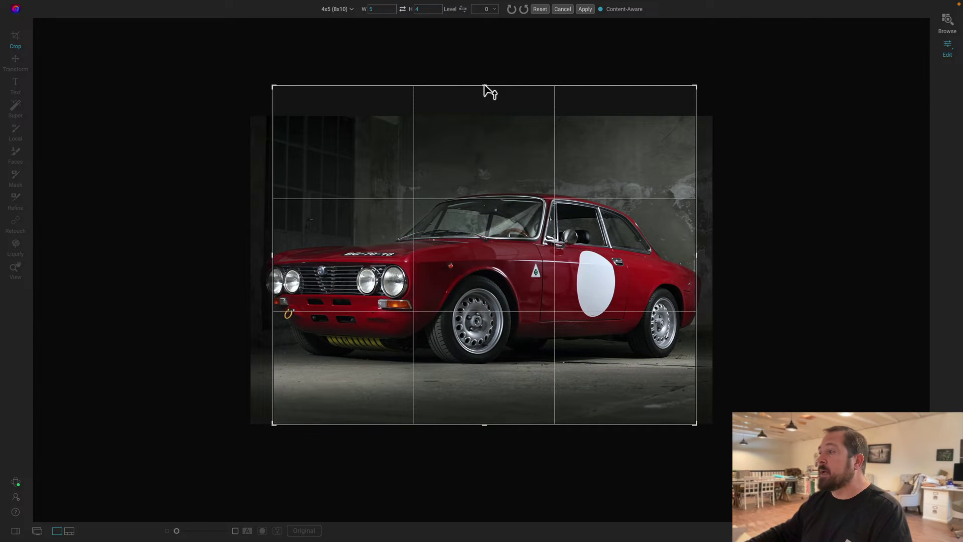
pyautogui.moveTo(486, 90); pyautogui.dragTo(481, 79)
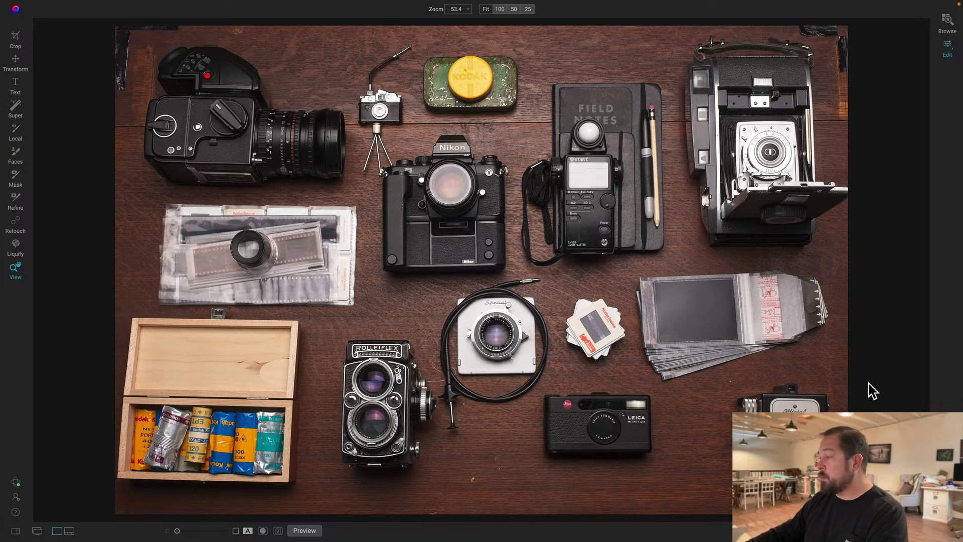
# Enable Transform on the cameras photo, try a −32 vertical correction, then reset Vertical to 0.
pyautogui.press('Tab')
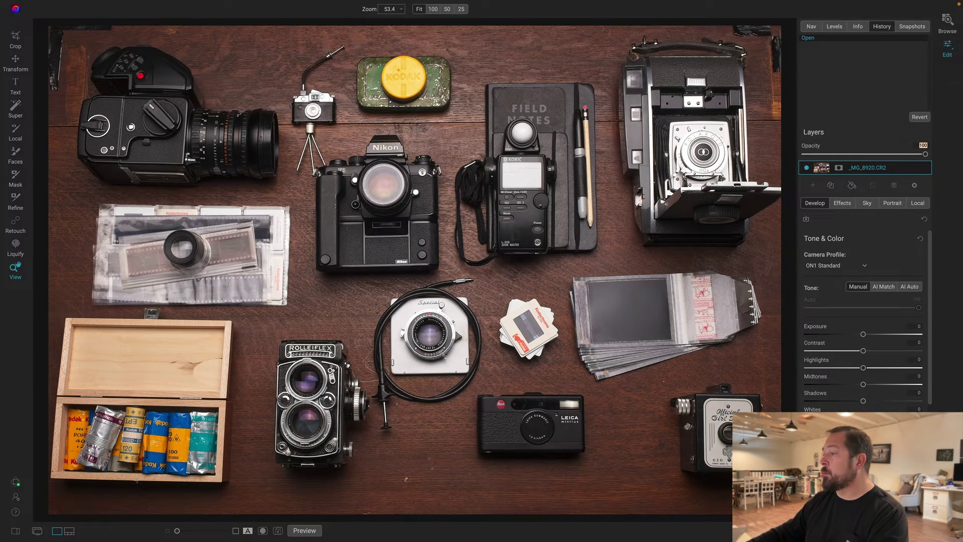
pyautogui.click(807, 514)
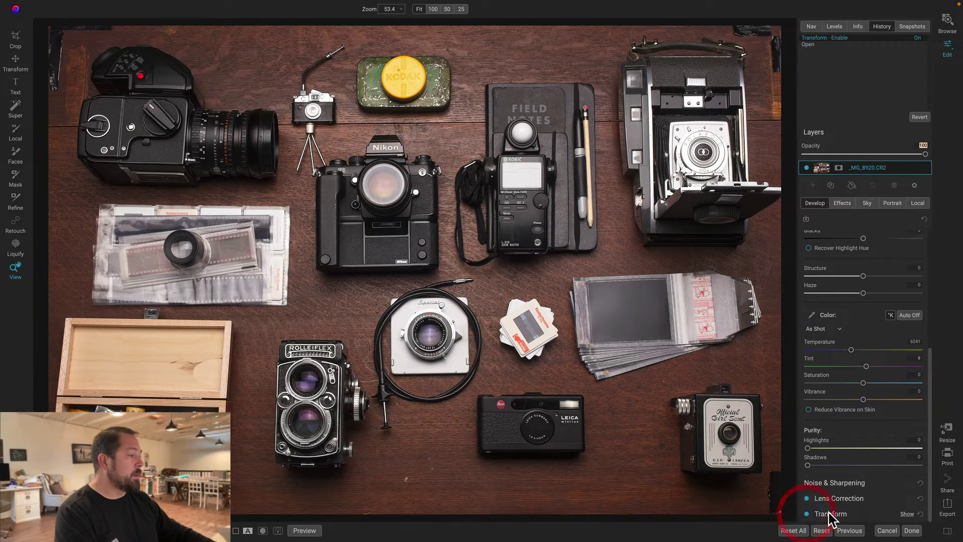
pyautogui.click(830, 514)
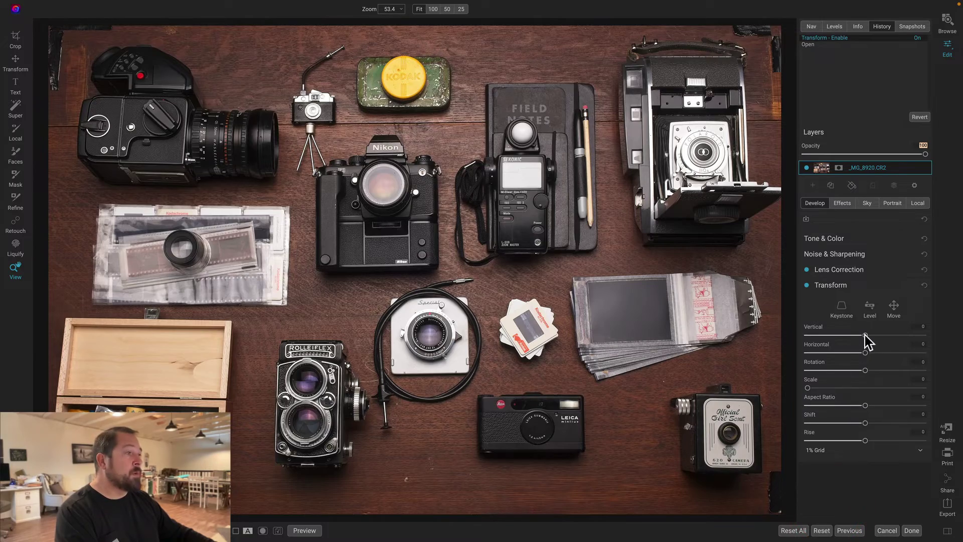
pyautogui.moveTo(864, 335); pyautogui.dragTo(845, 336)
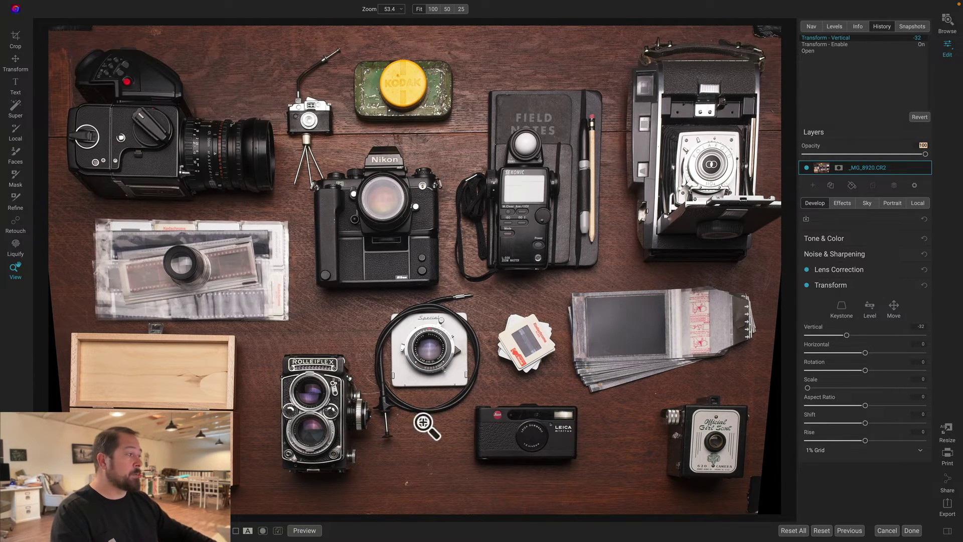
pyautogui.doubleClick(815, 327)
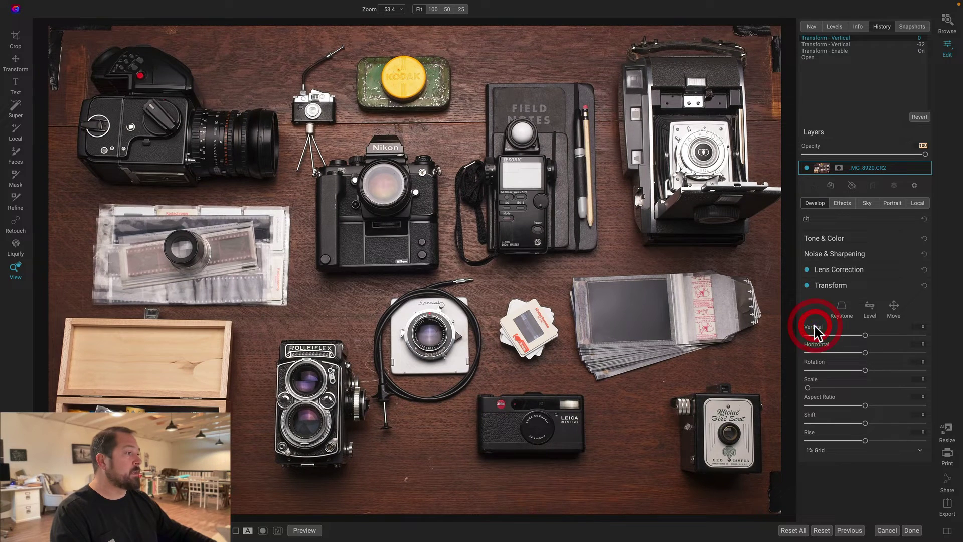
# Extend the cameras photo's crop past its top-left and bottom-right corners with Content-Aware fill, and apply it.
pyautogui.click(16, 40)
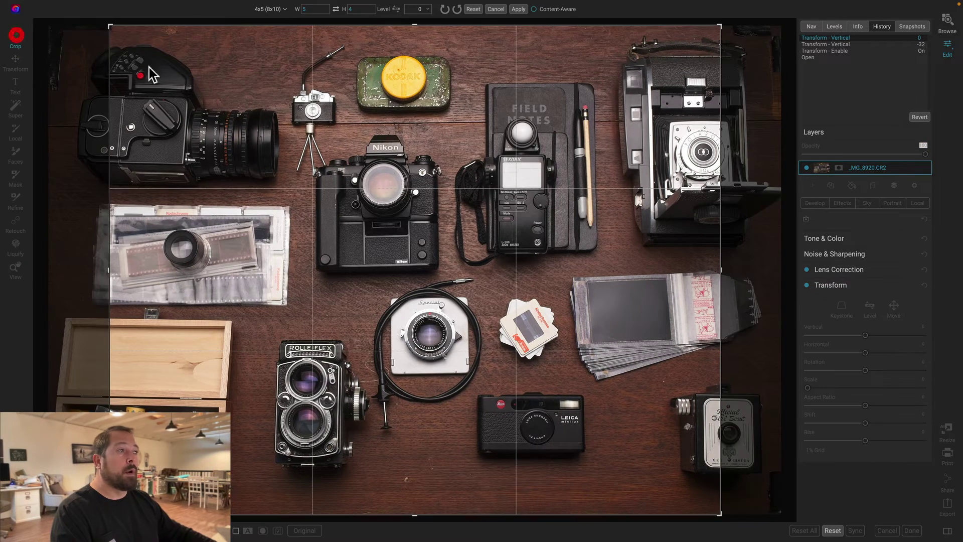
pyautogui.click(550, 9)
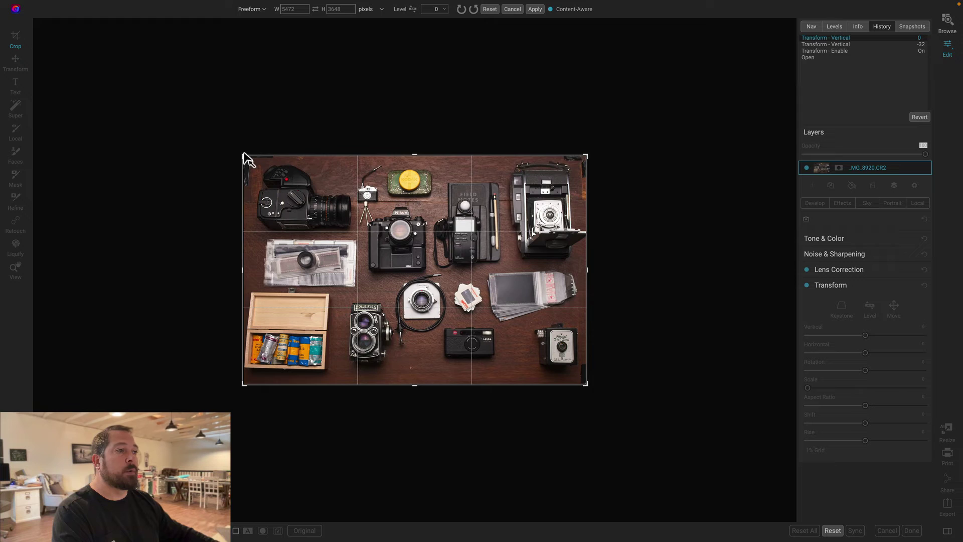
pyautogui.moveTo(247, 157); pyautogui.dragTo(238, 150)
pyautogui.moveTo(596, 390); pyautogui.dragTo(603, 399)
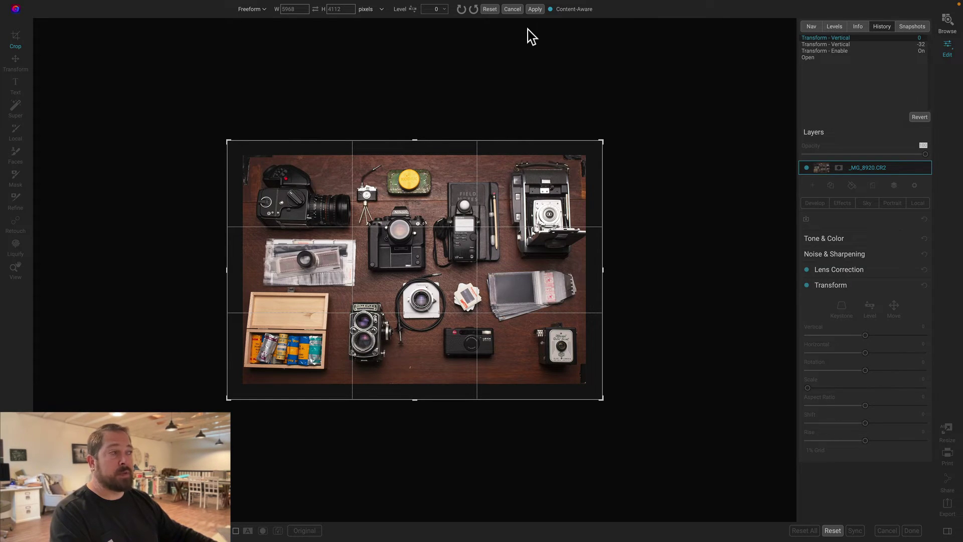
pyautogui.click(534, 9)
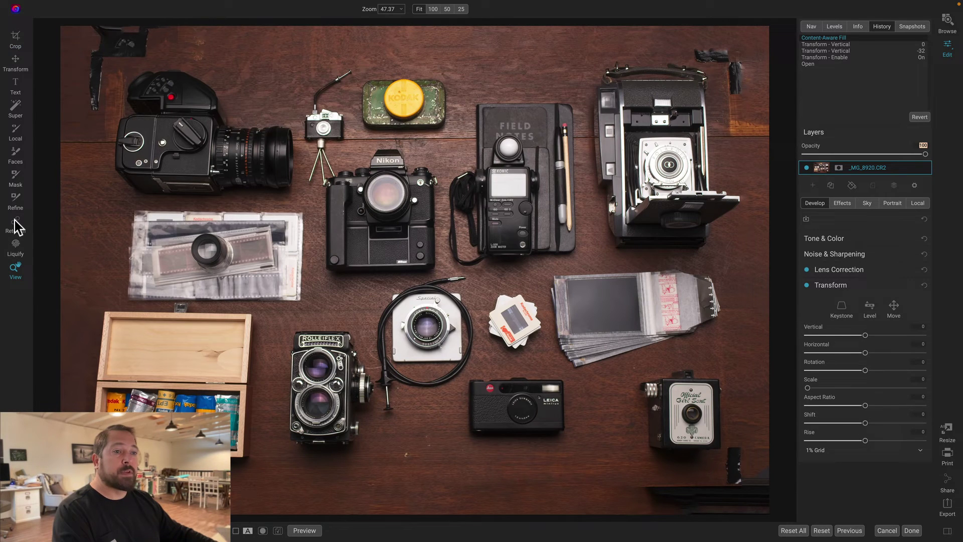
pyautogui.click(16, 221)
# Erase the dark leftovers in the top-left, top-right and bottom-right corners with a size-200 Perfect Eraser.
pyautogui.click(216, 9)
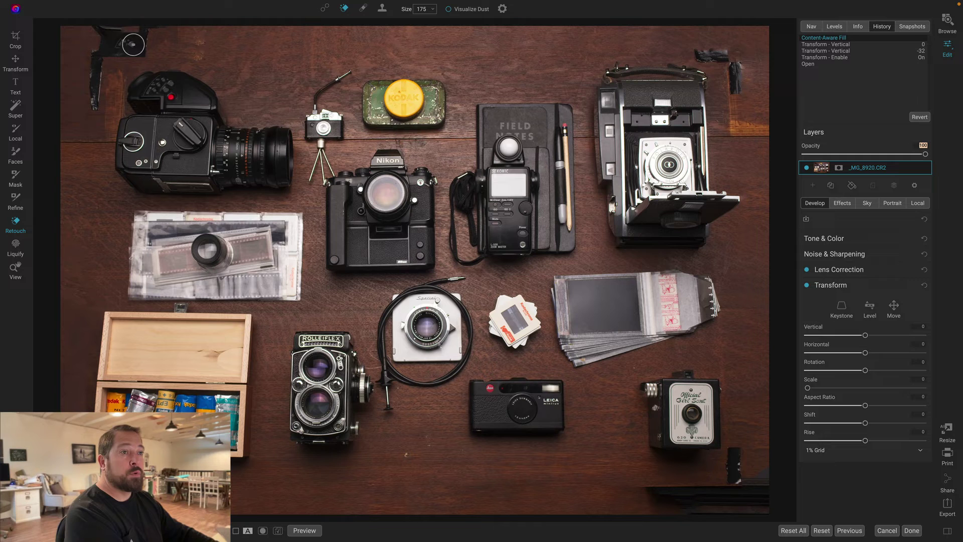
pyautogui.press(']')
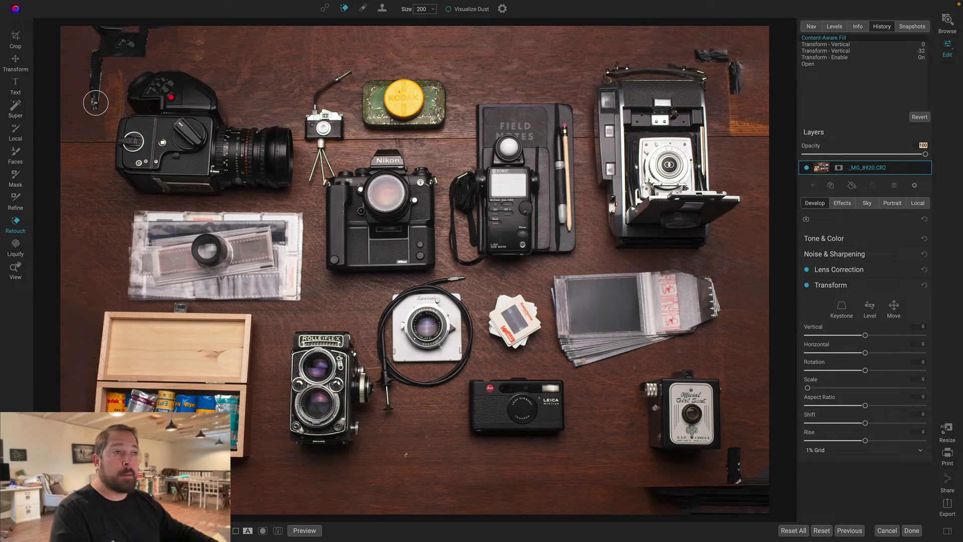
pyautogui.moveTo(95, 102)
pyautogui.mouseDown()
pyautogui.moveTo(96, 53)
pyautogui.moveTo(145, 48)
pyautogui.moveTo(144, 34)
pyautogui.moveTo(162, 33)
pyautogui.moveTo(101, 34)
pyautogui.mouseUp()
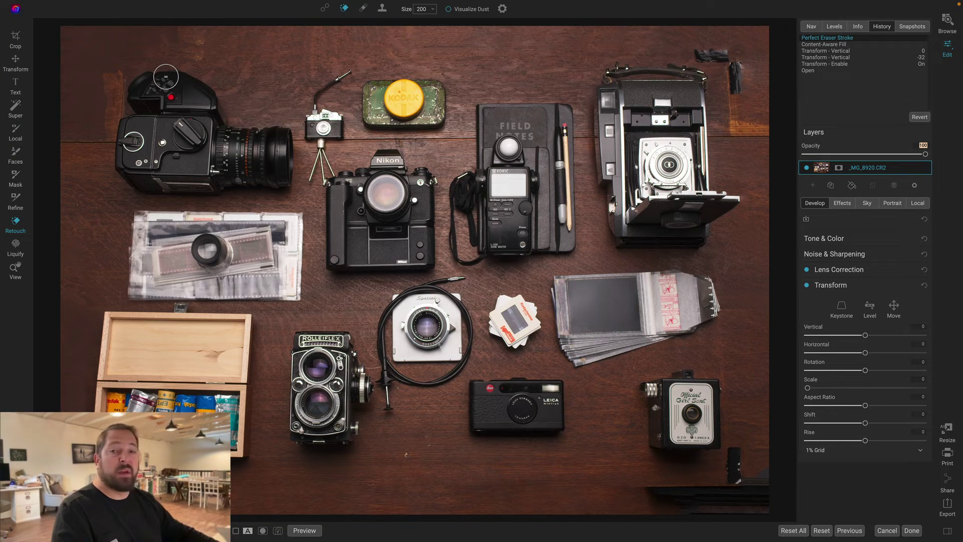
pyautogui.moveTo(735, 57)
pyautogui.mouseDown()
pyautogui.moveTo(703, 52)
pyautogui.moveTo(734, 54)
pyautogui.moveTo(733, 91)
pyautogui.mouseUp()
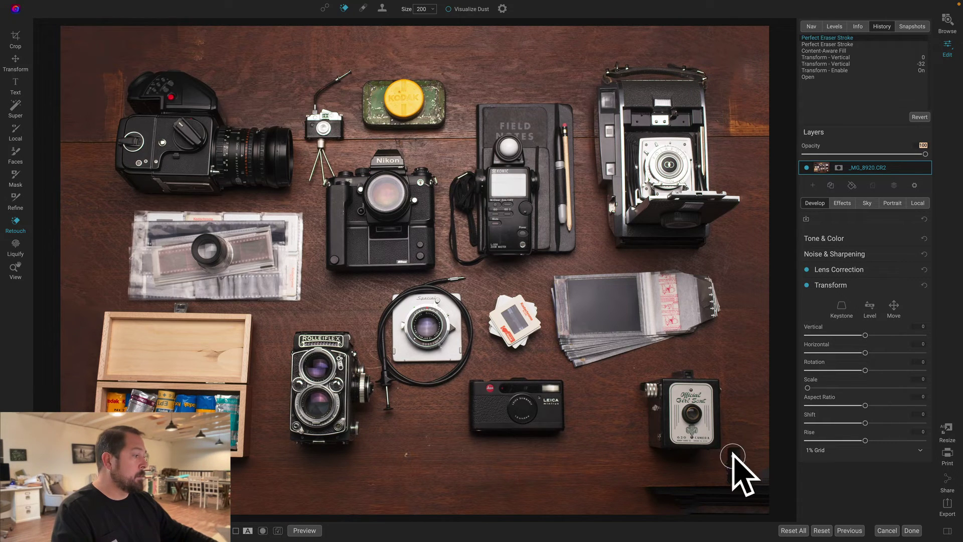
pyautogui.moveTo(735, 454)
pyautogui.mouseDown()
pyautogui.moveTo(739, 487)
pyautogui.moveTo(771, 476)
pyautogui.moveTo(764, 510)
pyautogui.moveTo(658, 493)
pyautogui.mouseUp()
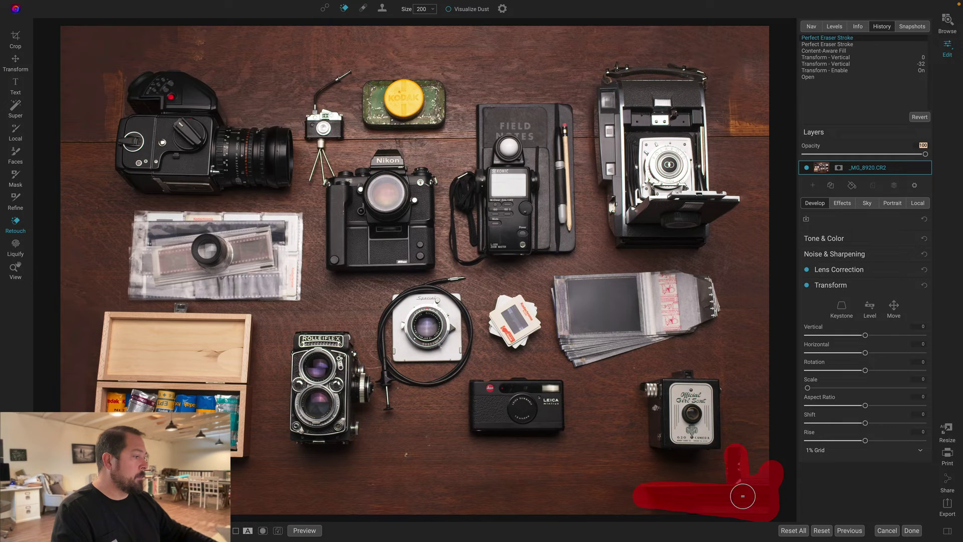
pyautogui.moveTo(742, 496); pyautogui.dragTo(647, 509)
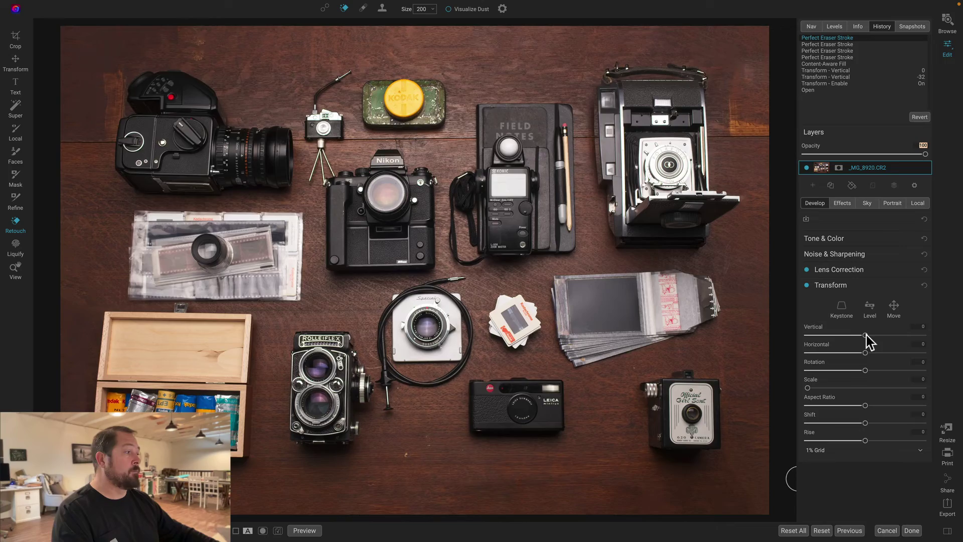
# Set the cameras flat-lay's Transform Vertical to -25 and Scale to 3.
pyautogui.moveTo(865, 335); pyautogui.dragTo(850, 335)
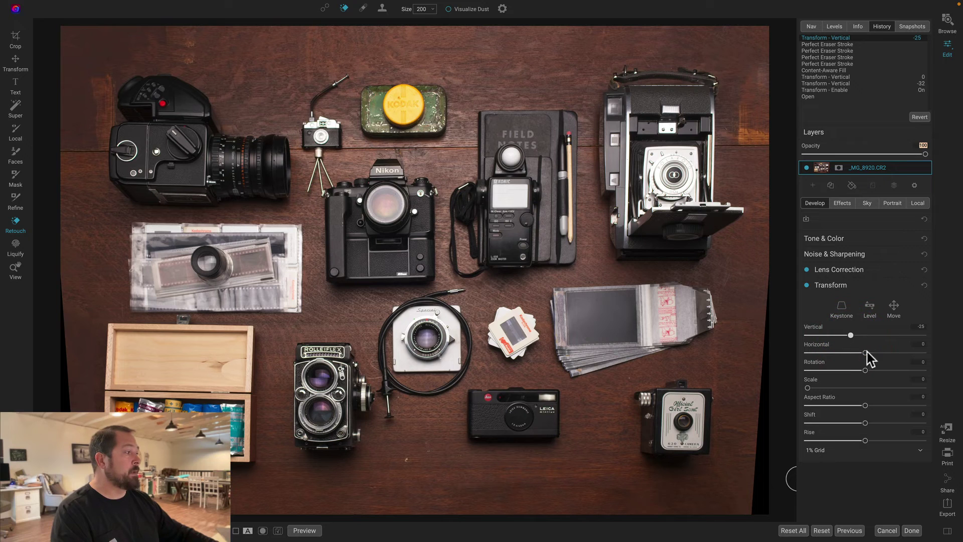
pyautogui.moveTo(808, 387); pyautogui.dragTo(808, 387)
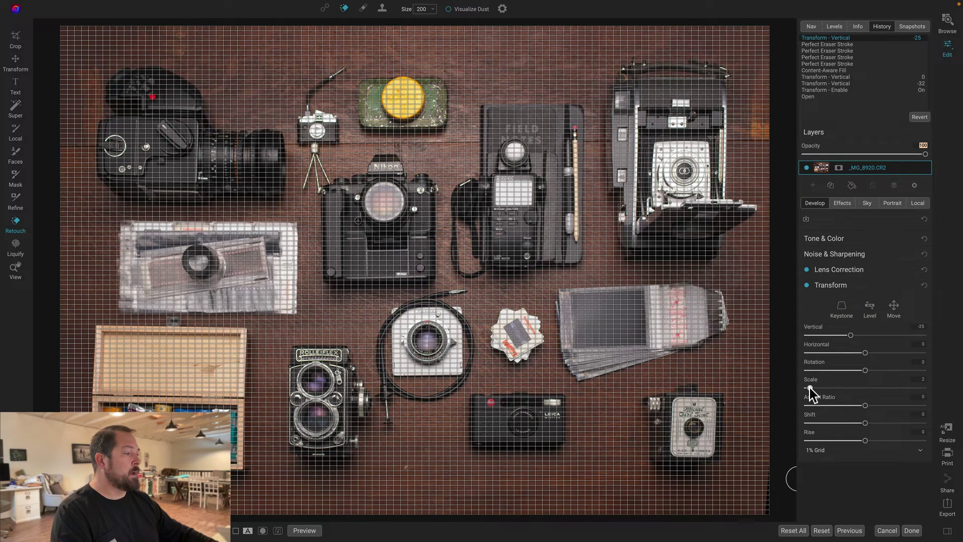
pyautogui.moveTo(809, 387); pyautogui.dragTo(810, 388)
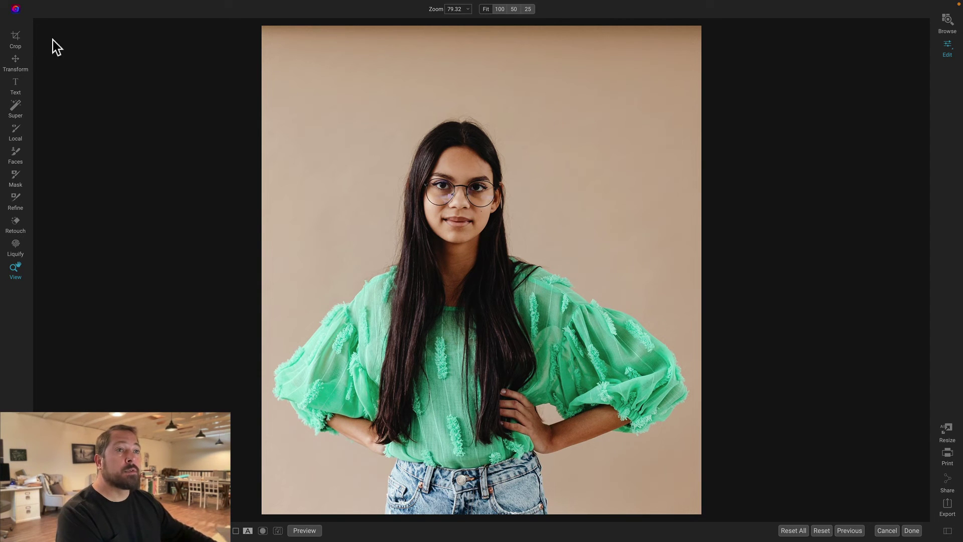
# Set the portrait's crop to an 8.5x11 ratio flipped to landscape 11 x 8.5.
pyautogui.click(16, 36)
pyautogui.click(321, 9)
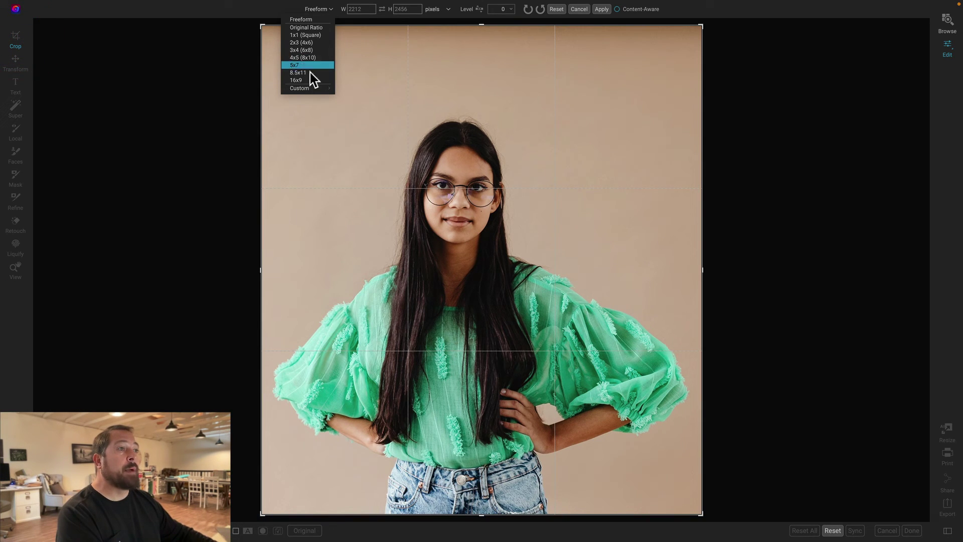
pyautogui.click(308, 74)
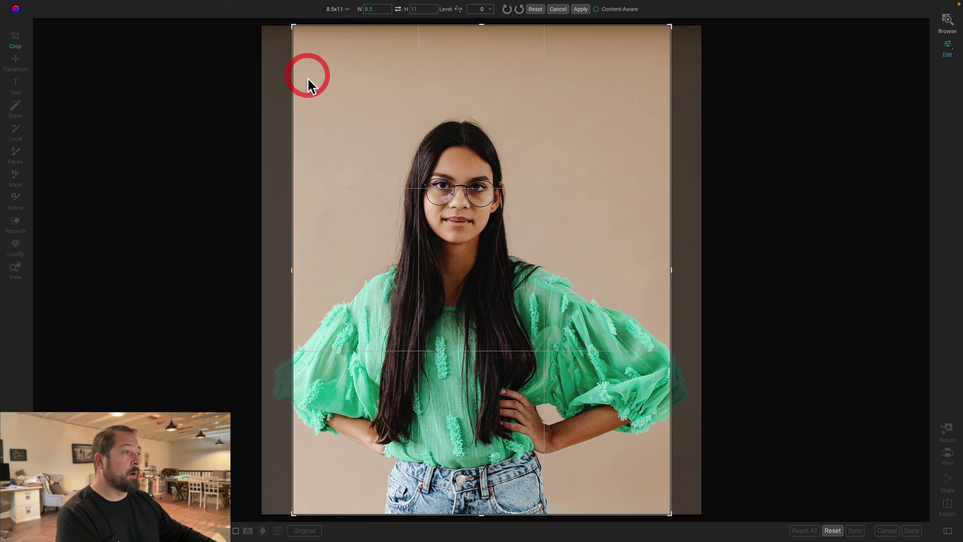
pyautogui.click(399, 9)
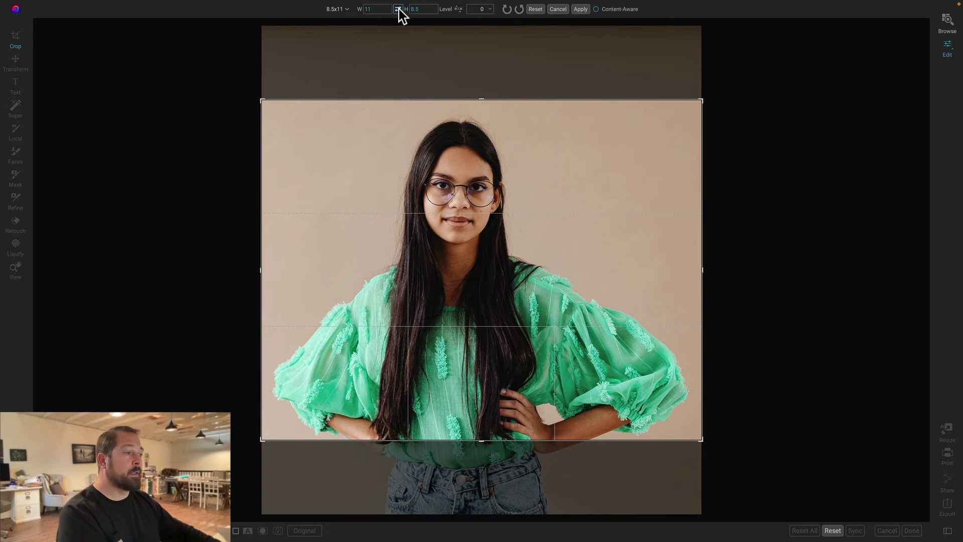
# Enable Content-Aware, extend the crop beyond the photo's left edge, and apply it.
pyautogui.click(596, 10)
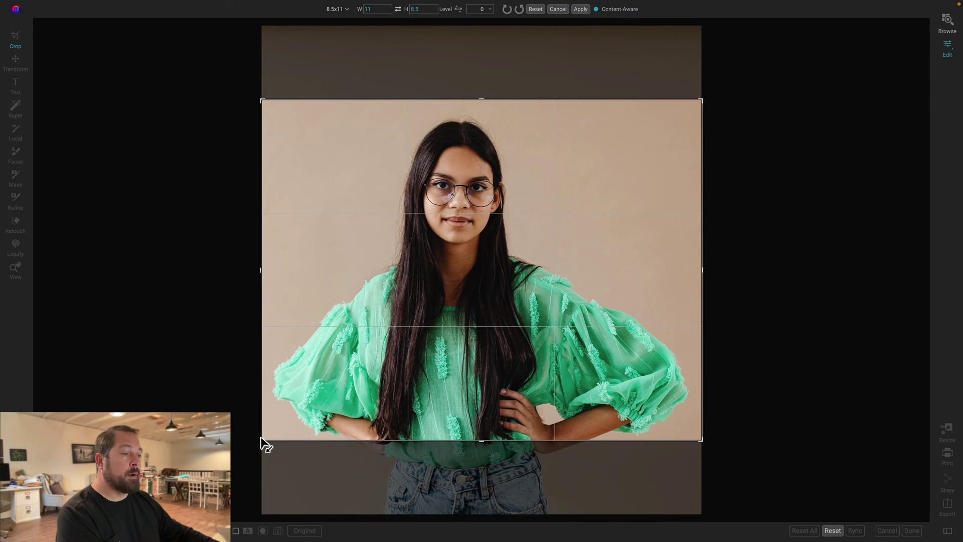
pyautogui.moveTo(262, 441); pyautogui.dragTo(220, 476)
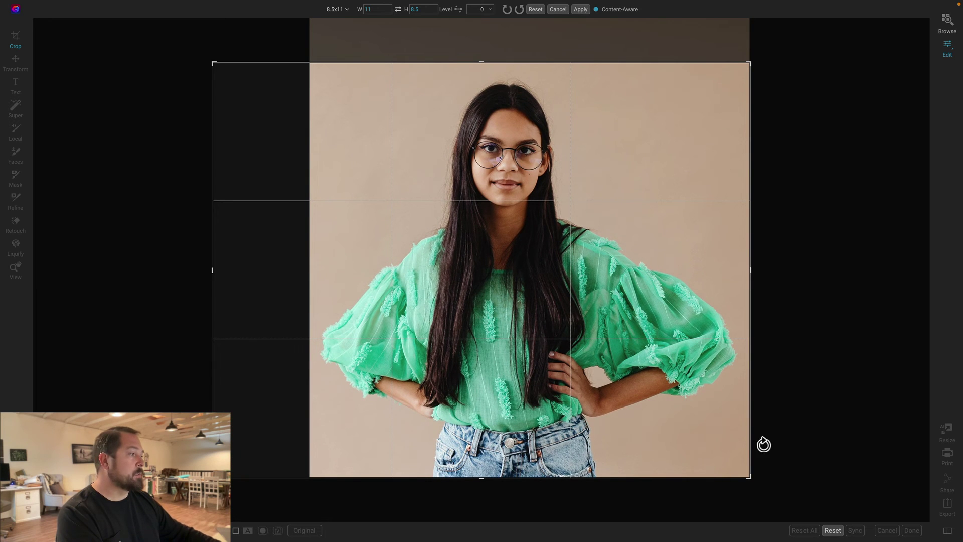
pyautogui.moveTo(214, 61); pyautogui.dragTo(181, 38)
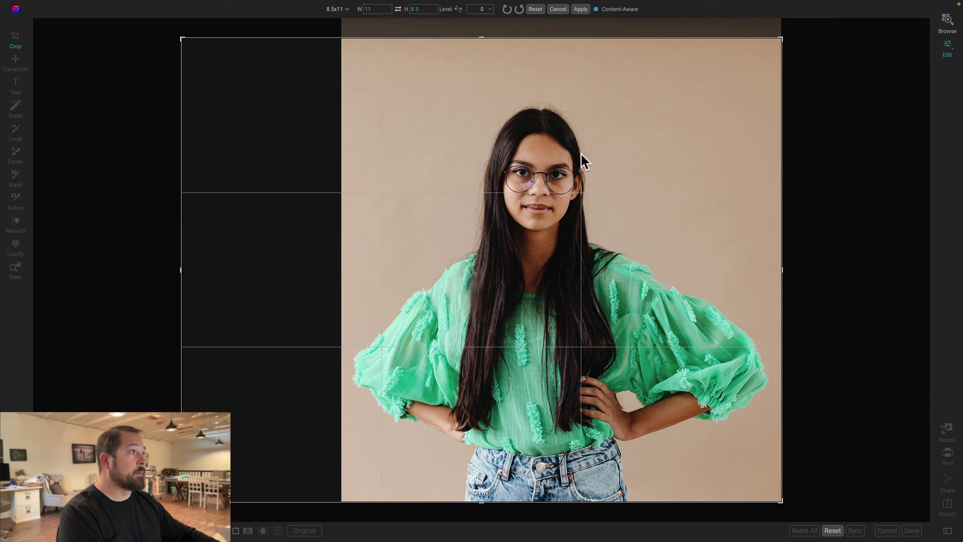
pyautogui.click(580, 9)
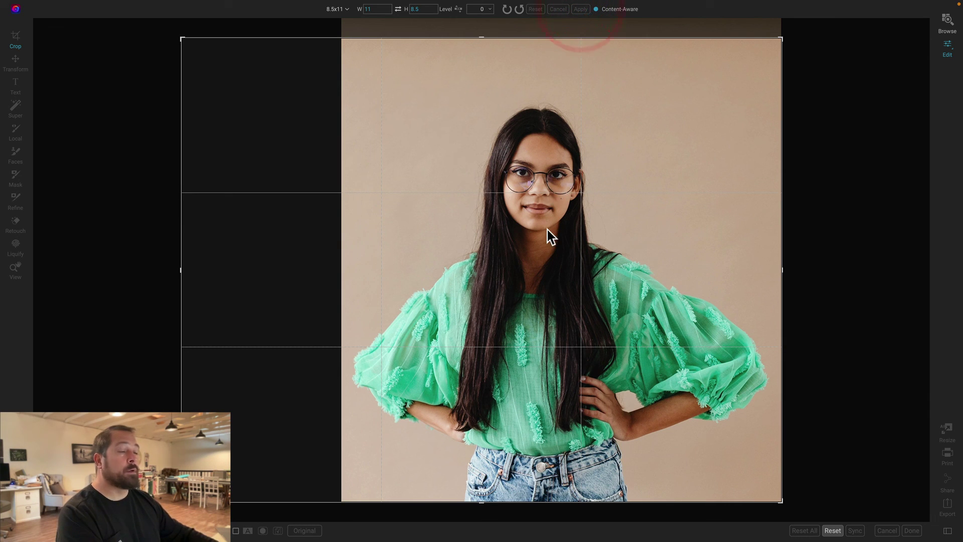